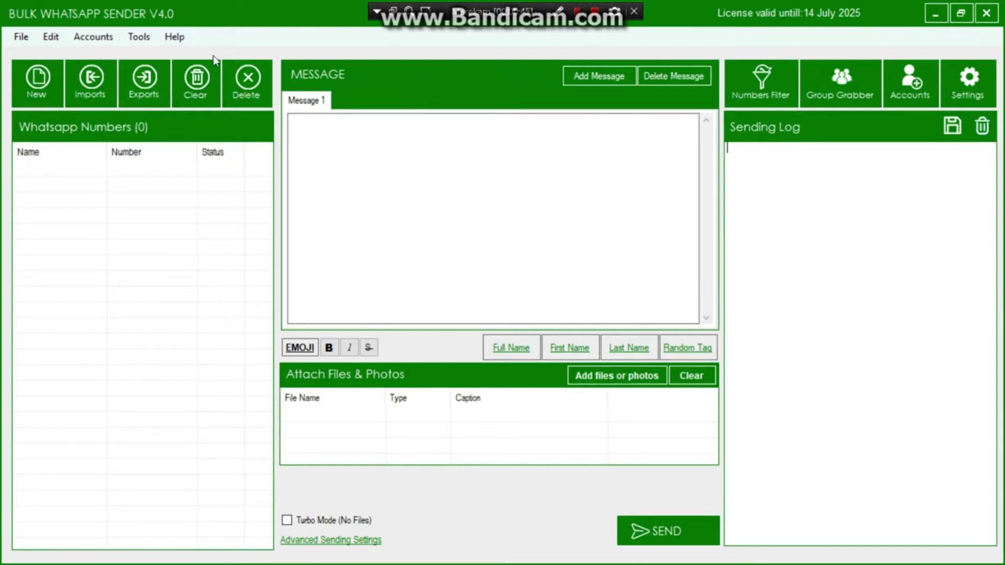
- Open the licence activation window from Help > Update License
left_click(138, 36)
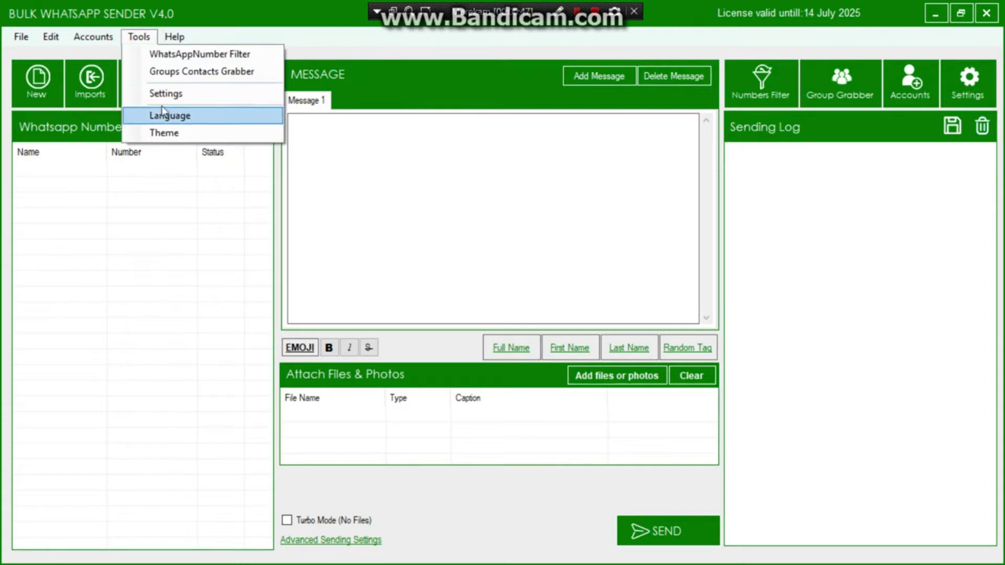
left_click(174, 37)
left_click(202, 74)
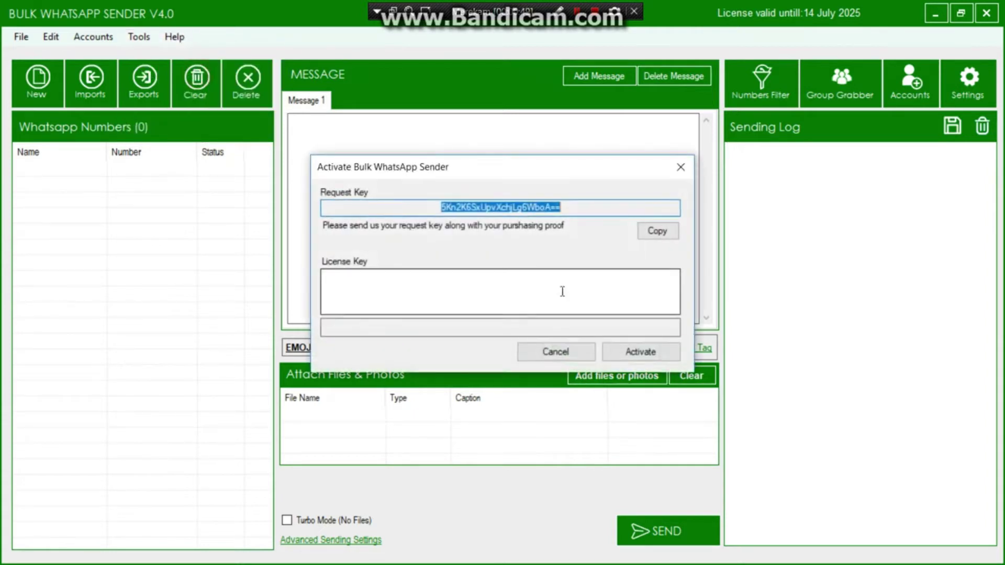
- Select the whole Request Key for copying and put the cursor in the empty License Key box
left_click(574, 207)
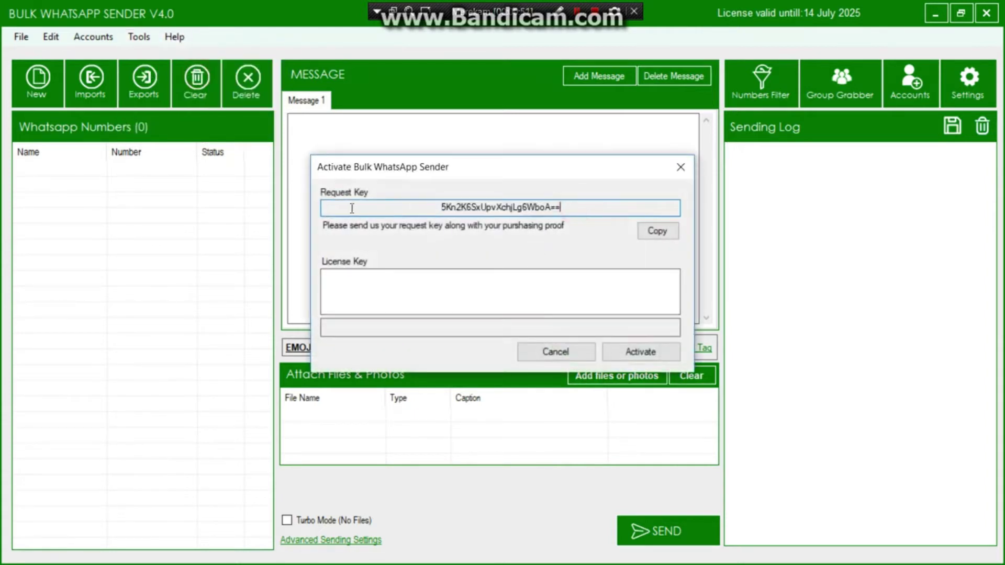
left_click(370, 285)
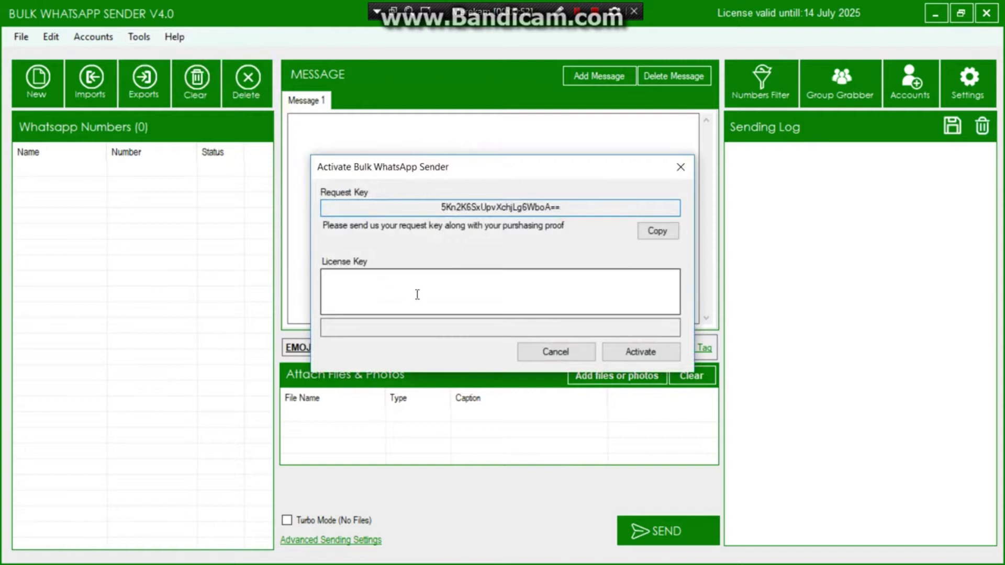
left_click(574, 209)
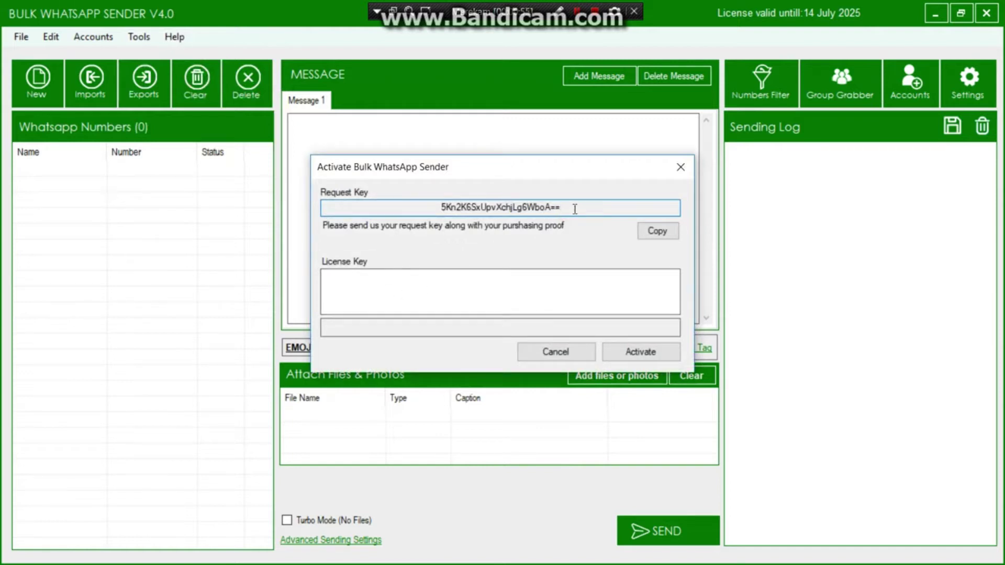
left_click_drag(575, 209, 416, 204)
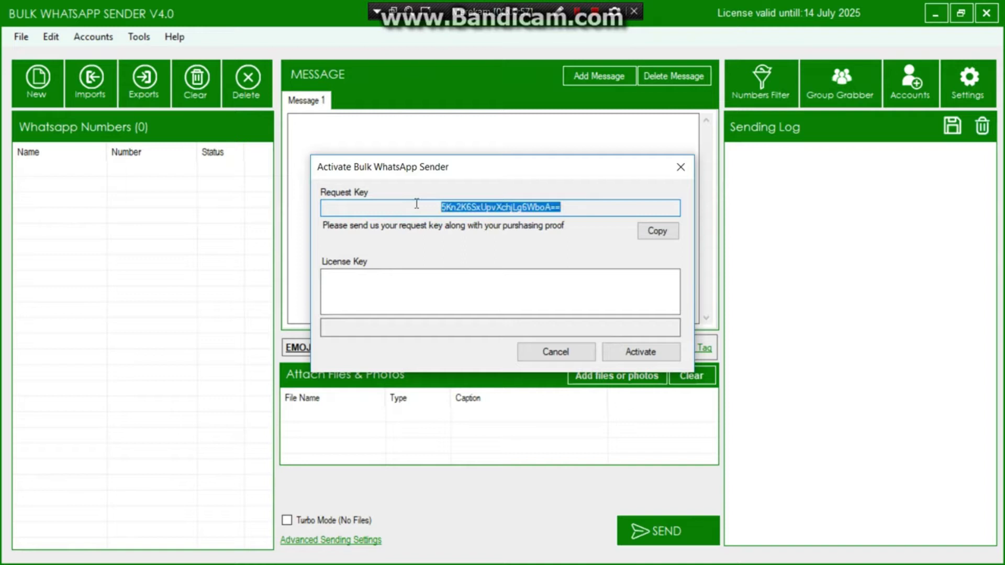
left_click(428, 210)
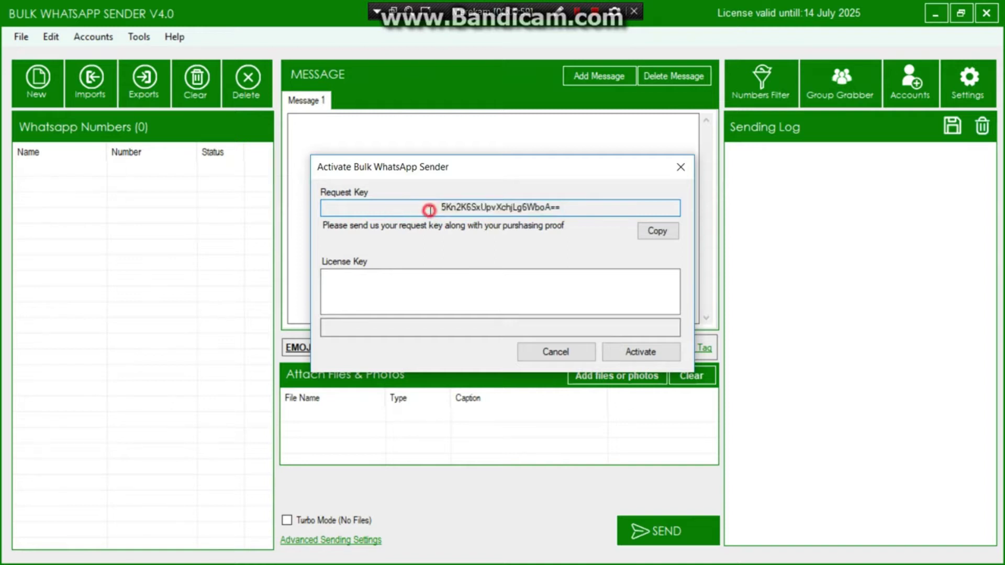
left_click(417, 280)
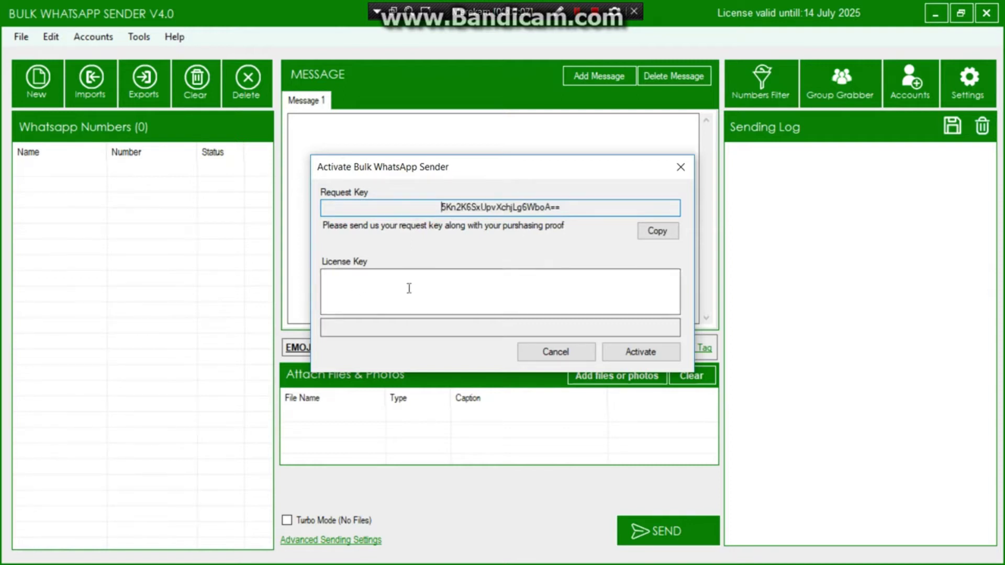
left_click(437, 208)
left_click_drag(495, 197, 576, 204)
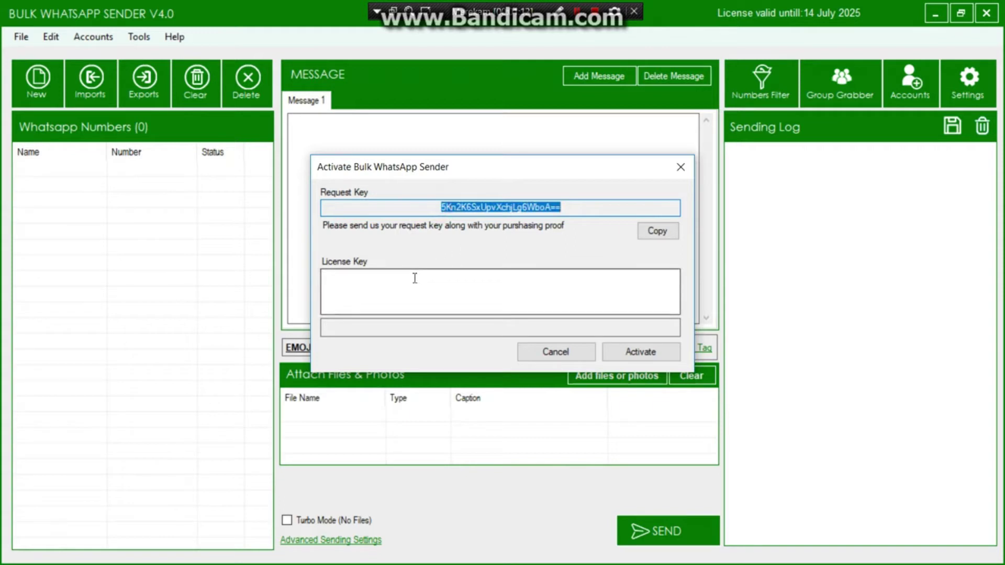
left_click(351, 286)
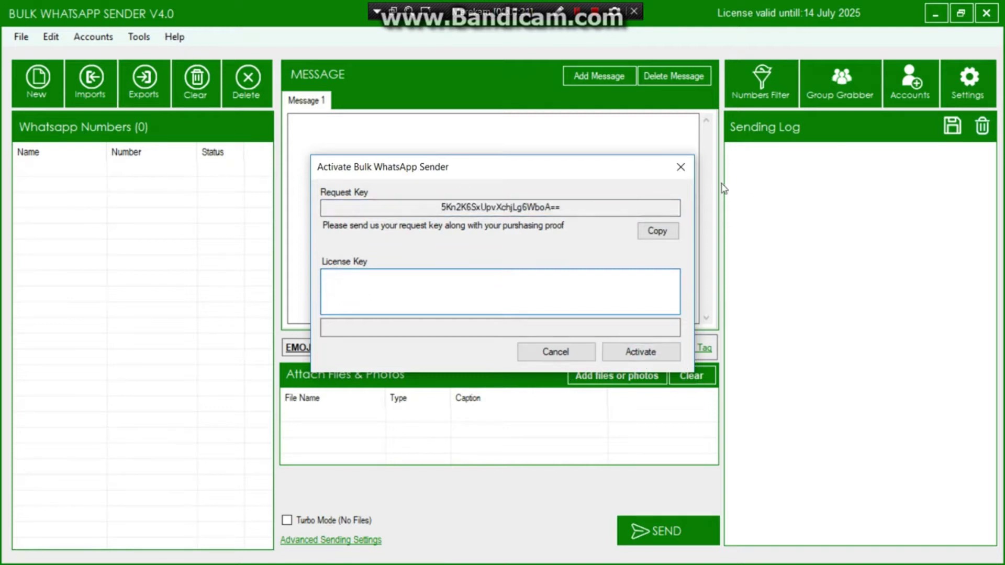
- Close the program, relaunch Bulk WhatsApp Sender from the desktop, and maximise its window
left_click(679, 167)
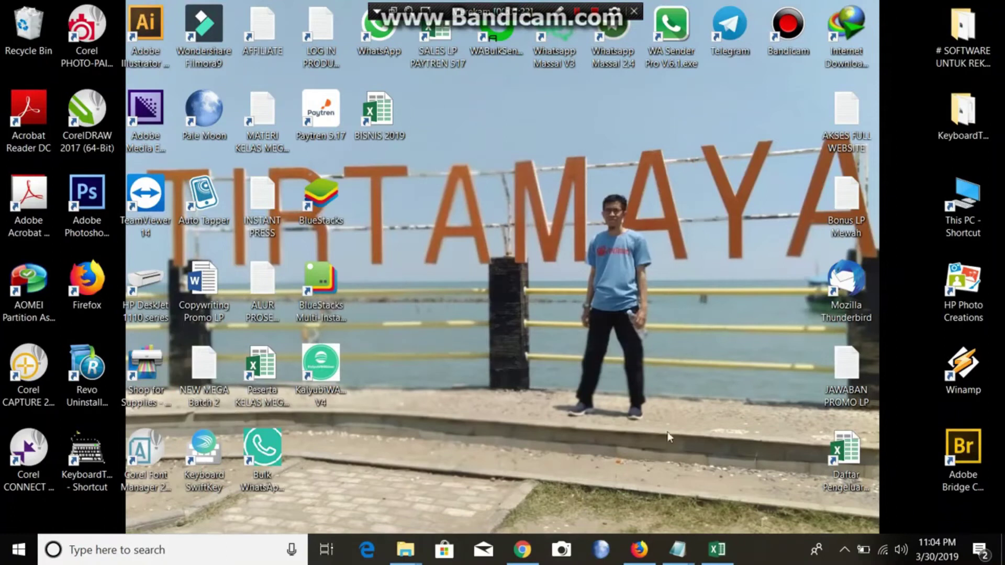
double_click(263, 449)
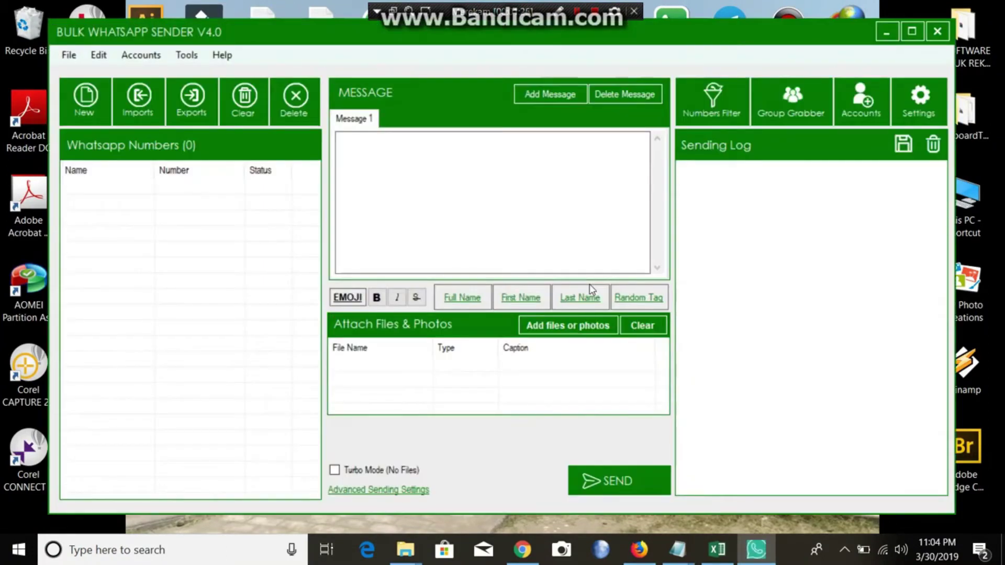
left_click(913, 30)
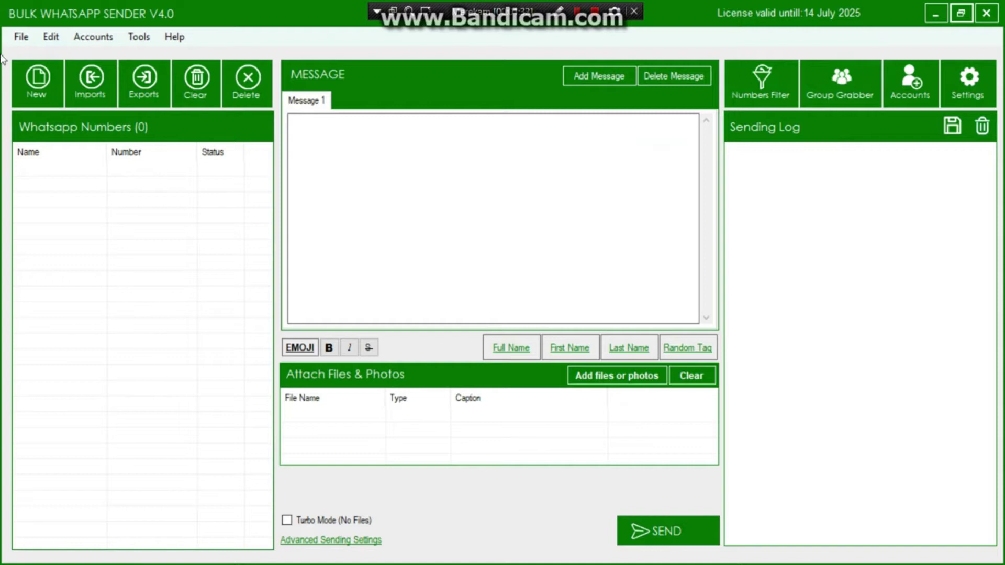
- Browse the File, Edit, Accounts, Tools and Help menus, leaving Help showing
left_click(20, 38)
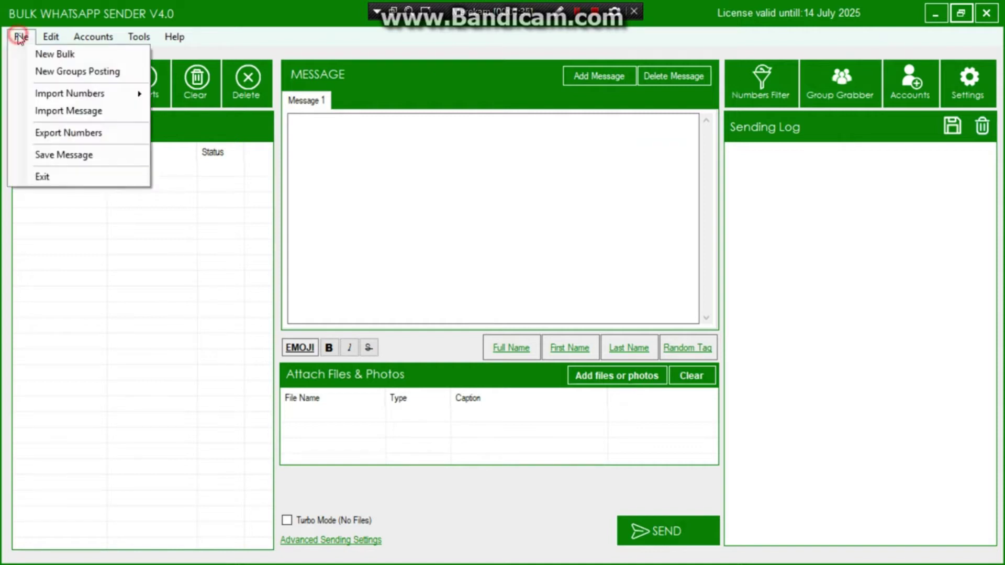
left_click(50, 37)
left_click(85, 34)
left_click(85, 34)
left_click(139, 36)
left_click(309, 36)
left_click(184, 40)
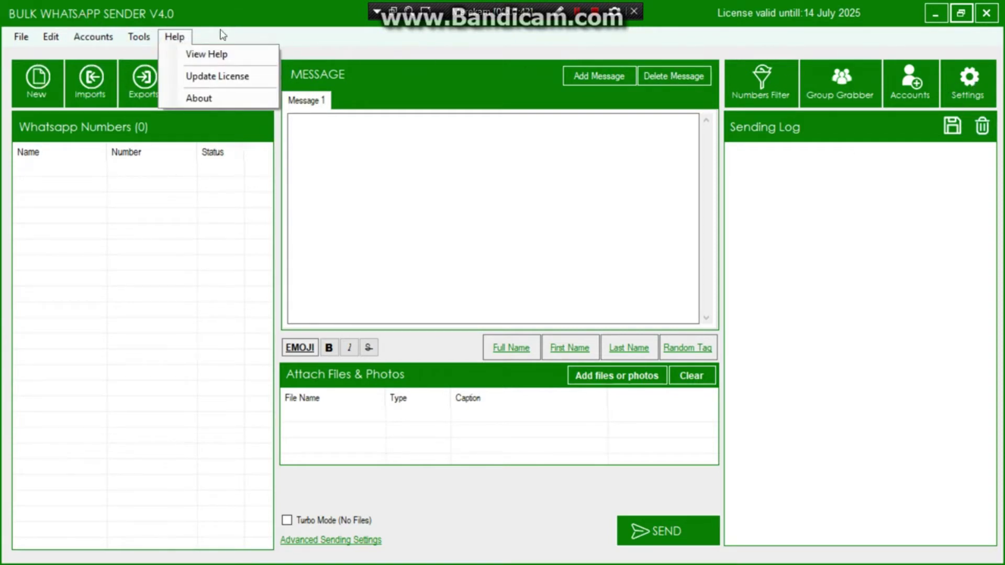
- In Sending Settings, keep Connection speed on Fast and enable familiar-accounts dialog and sleep between sending
left_click(970, 92)
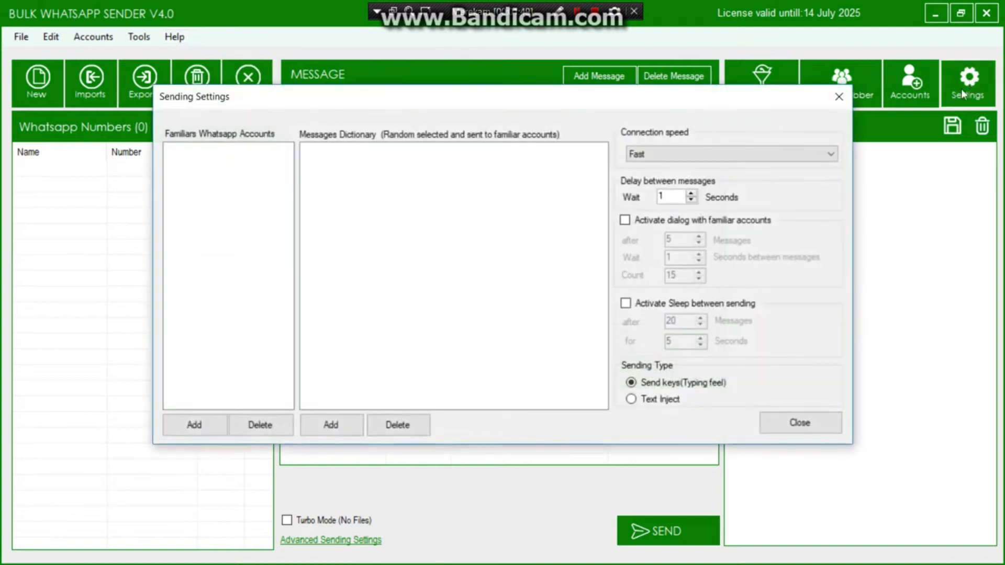
left_click(831, 154)
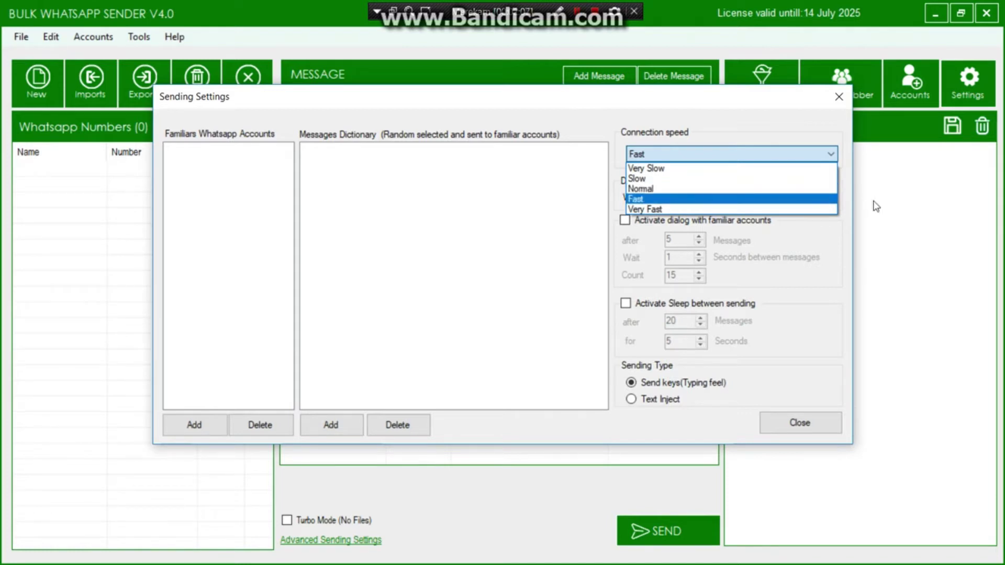
left_click(837, 257)
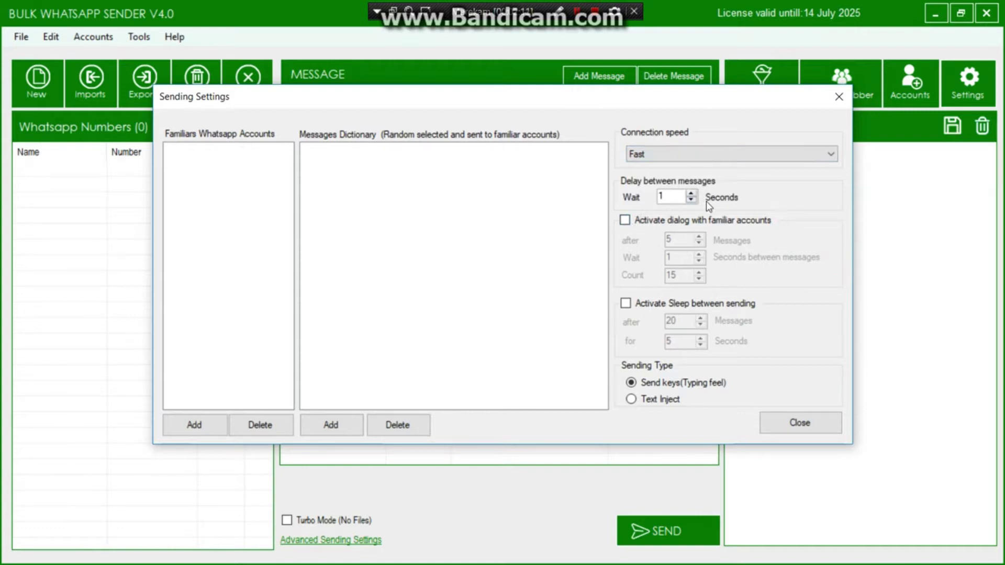
left_click(624, 220)
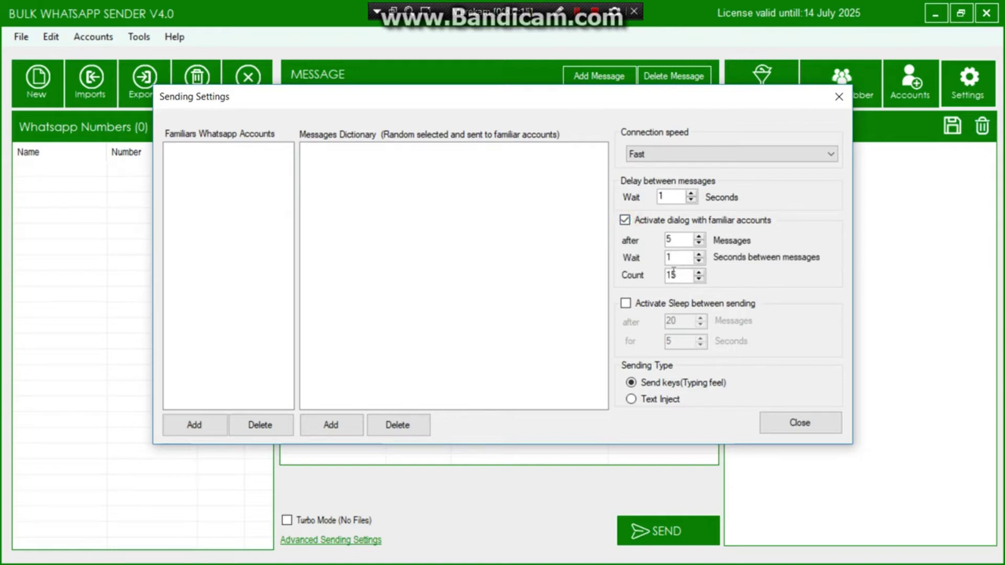
left_click(626, 304)
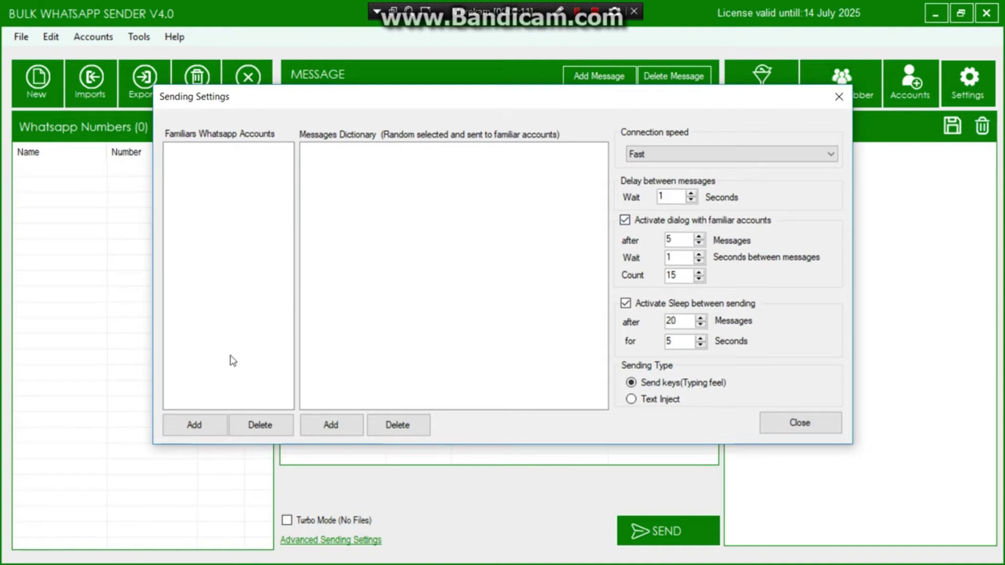
- Add a familiar WhatsApp account by entering its phone number and confirming with OK
left_click(197, 424)
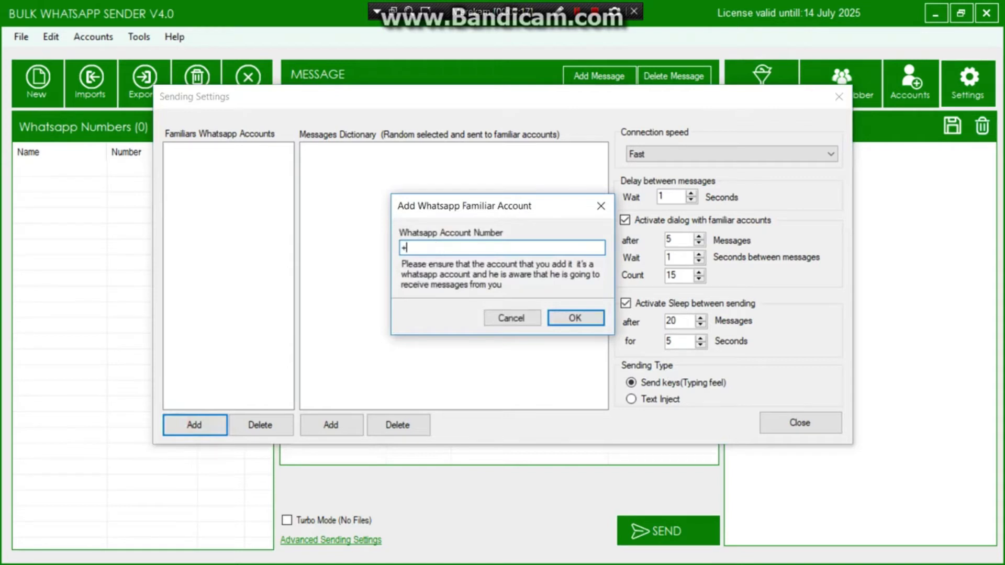
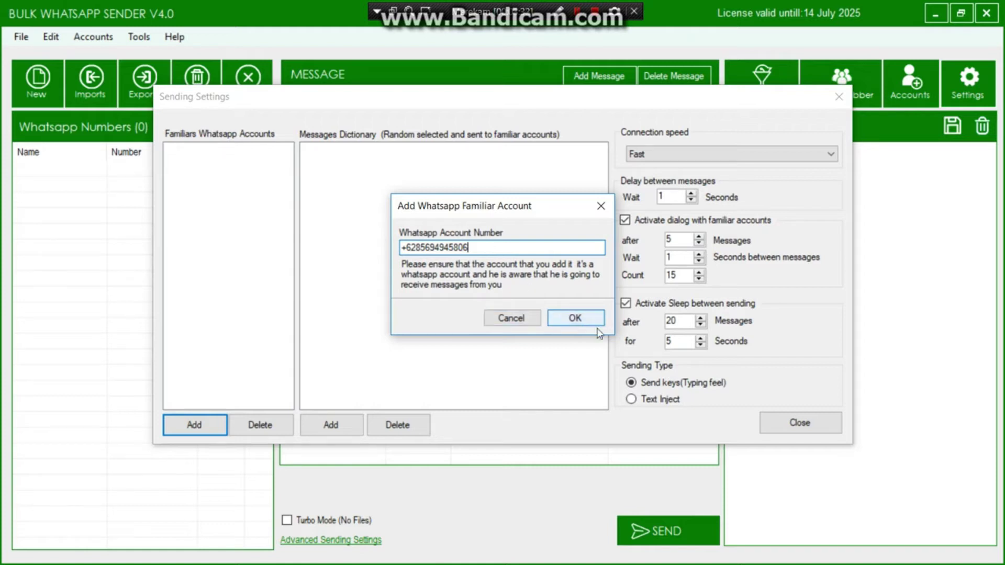
left_click(575, 318)
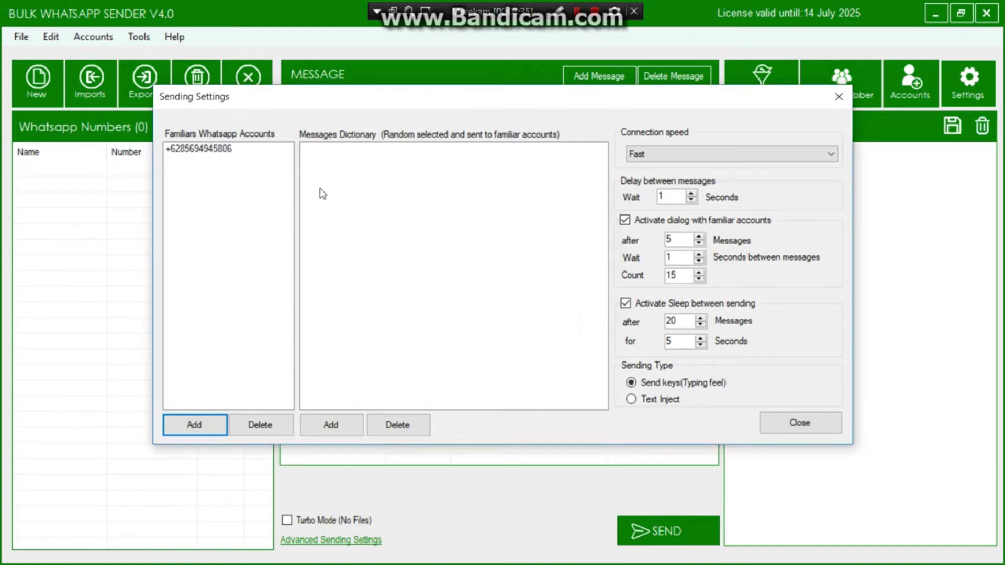
- Add the message 'Test Test' to the Messages Dictionary, then select the familiar account and that message
left_click(329, 424)
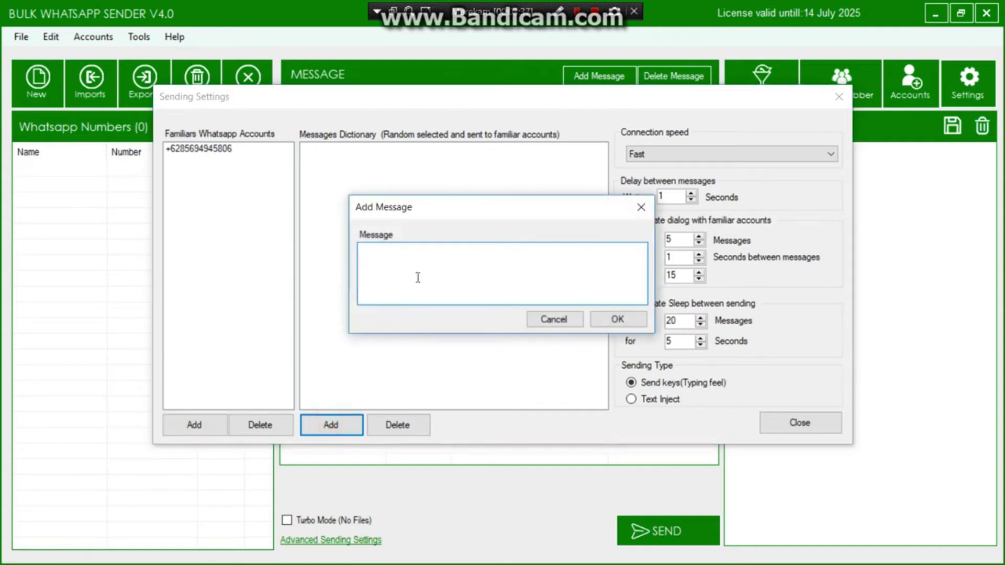
type("Test Test")
left_click(615, 320)
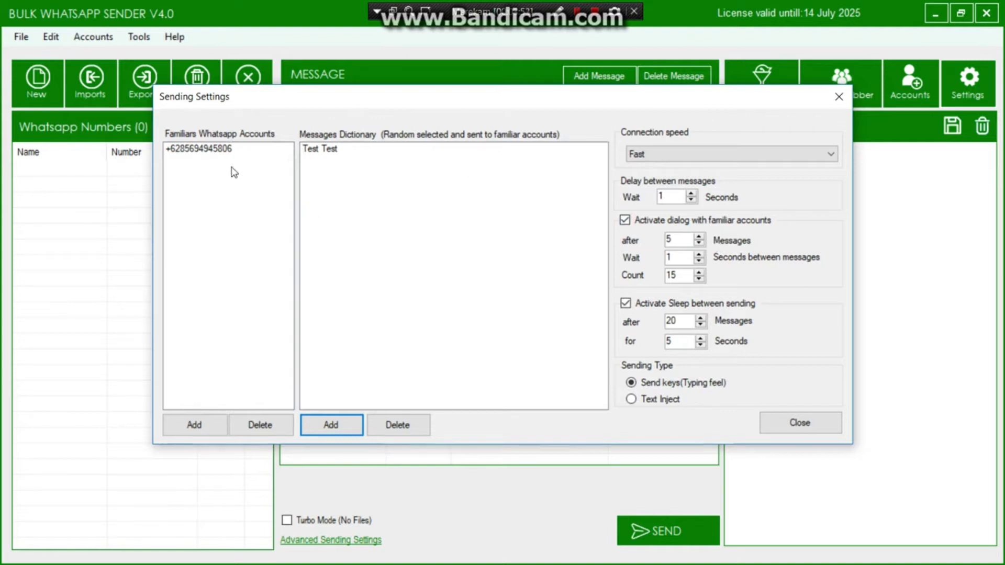
left_click(242, 150)
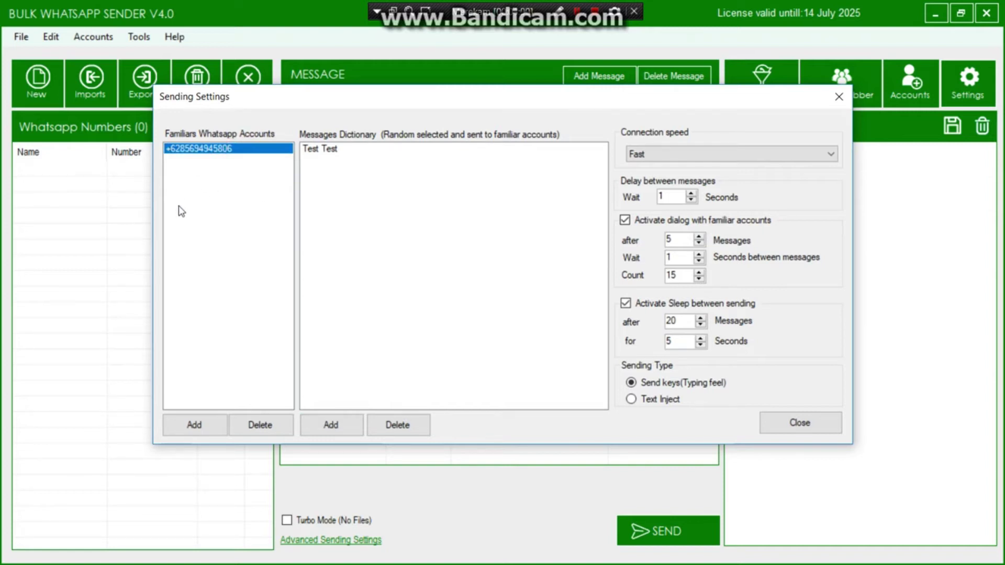
left_click(352, 147)
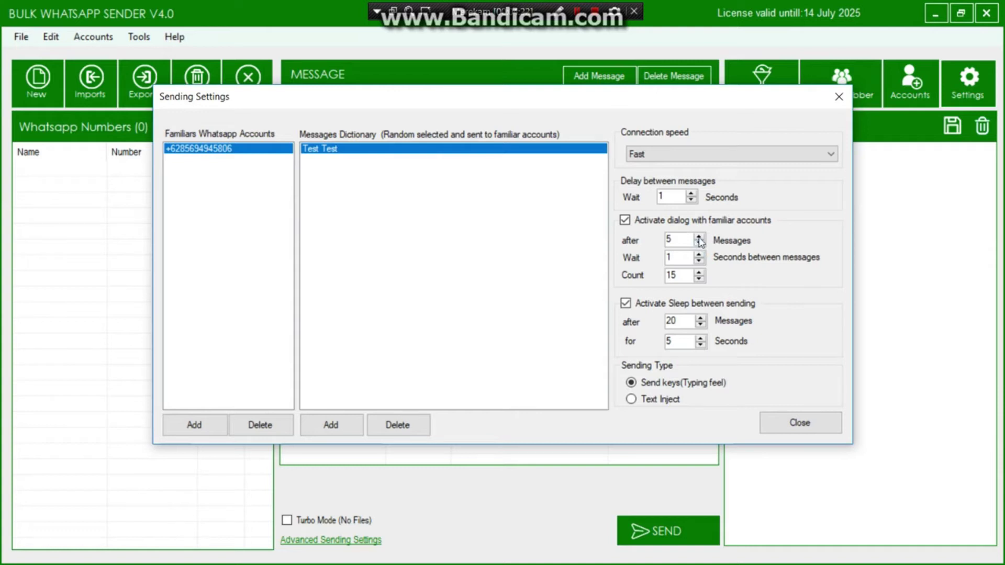
- Set familiar-account dialogs to after 10 messages, wait 10 seconds, count 10; turn off sleep between sending
left_click(699, 236)
left_click(698, 236)
left_click(698, 236)
left_click(699, 236)
left_click(699, 237)
left_click(699, 253)
left_click(699, 254)
left_click(699, 254)
left_click(699, 254)
left_click(699, 254)
left_click(699, 254)
left_click(699, 254)
left_click(698, 254)
left_click(699, 254)
left_click(699, 279)
left_click(699, 279)
left_click(699, 279)
left_click(699, 279)
left_click(699, 279)
left_click(626, 304)
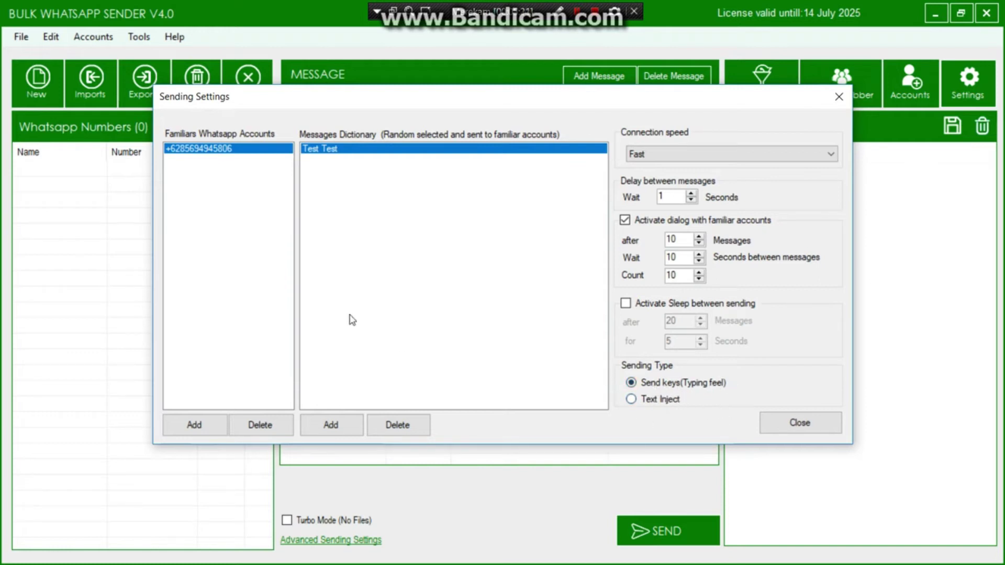
- Switch the sending type to Text Inject and close Sending Settings
left_click(631, 400)
left_click(825, 432)
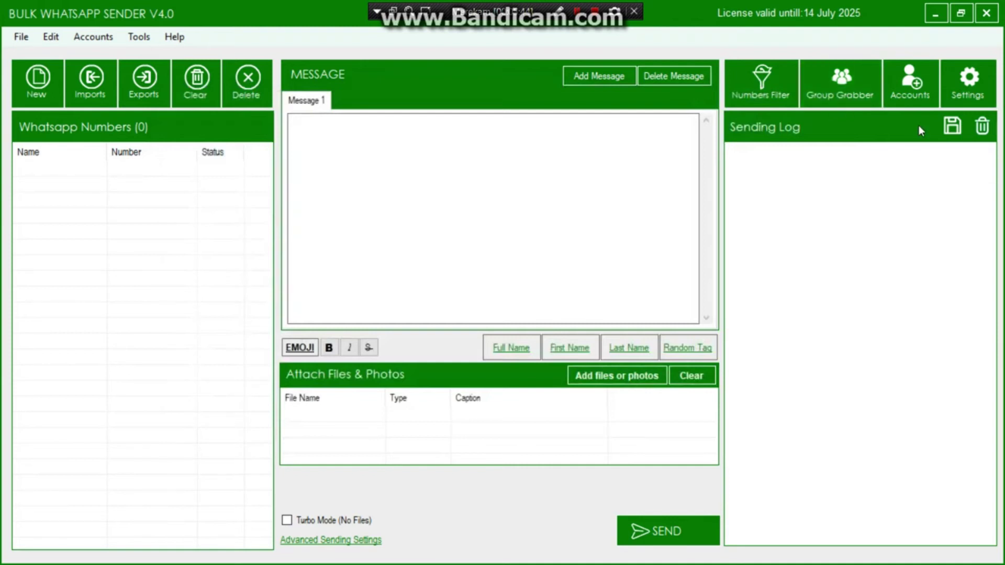
left_click(915, 91)
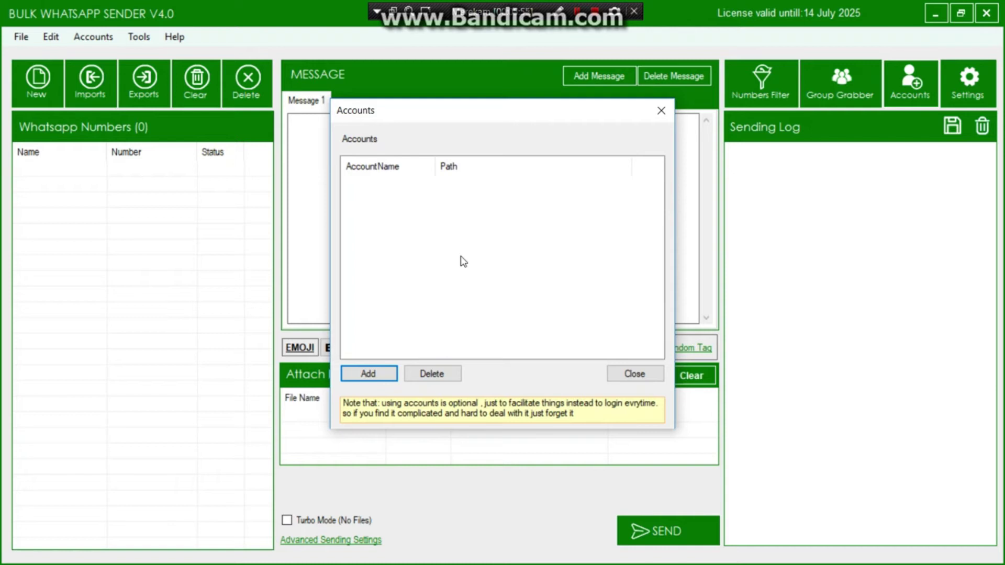
left_click(393, 371)
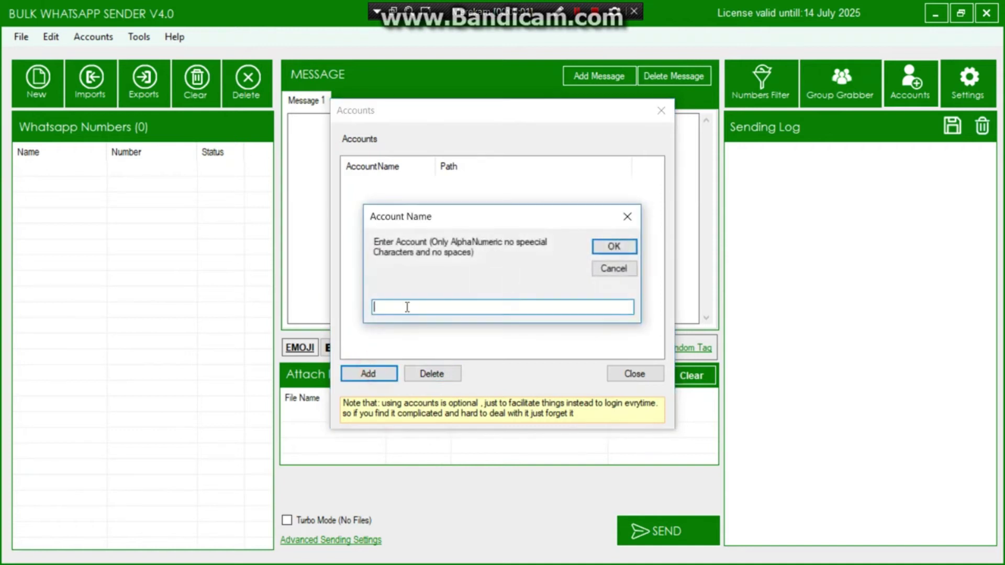
type("hamasdigital")
left_click(605, 251)
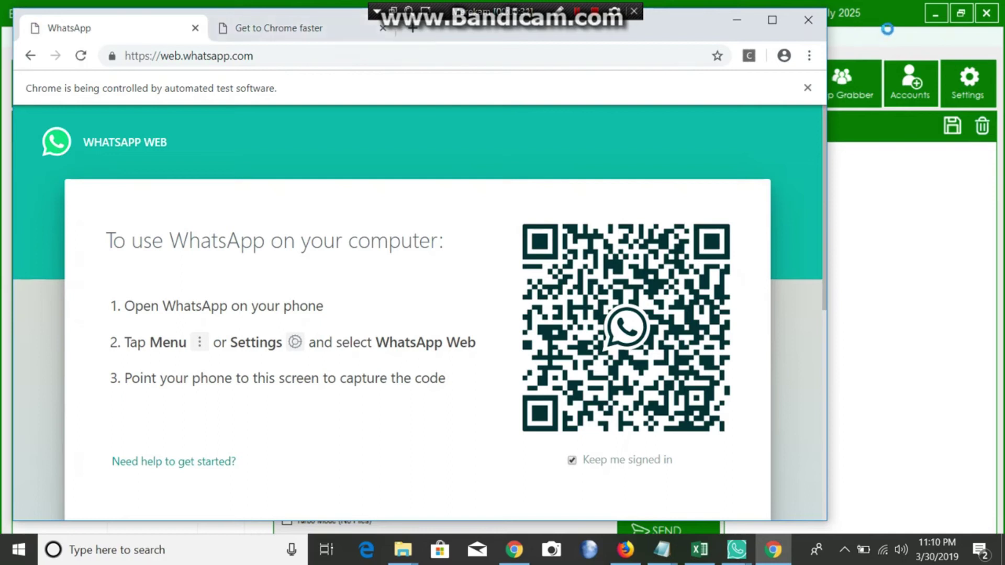
left_click(809, 26)
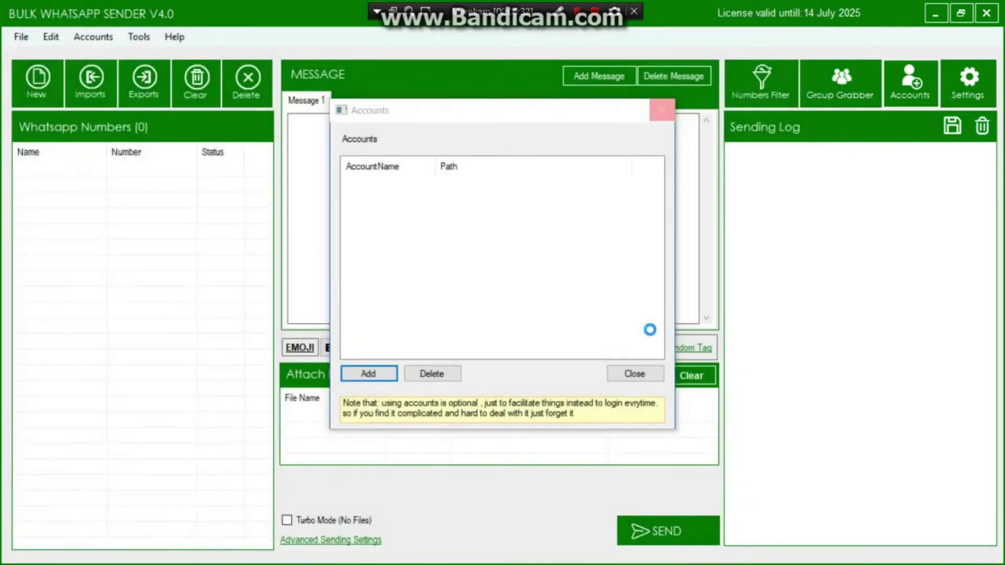
left_click(627, 372)
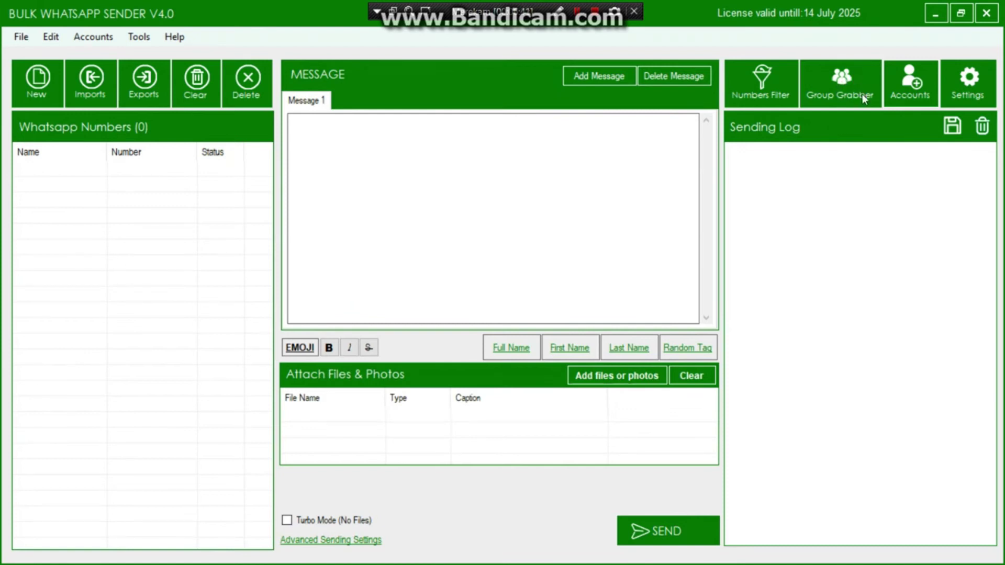
left_click(602, 329)
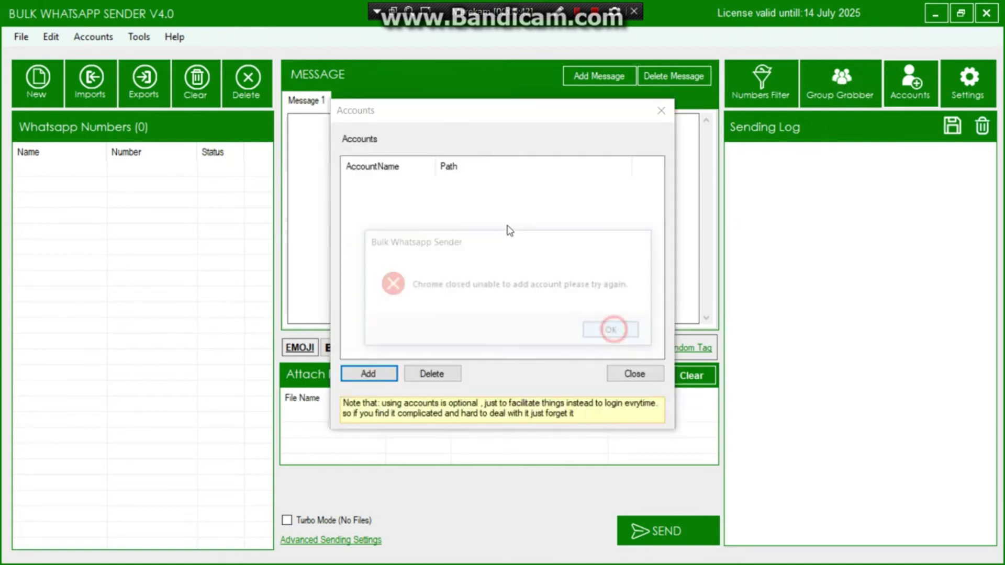
left_click(634, 375)
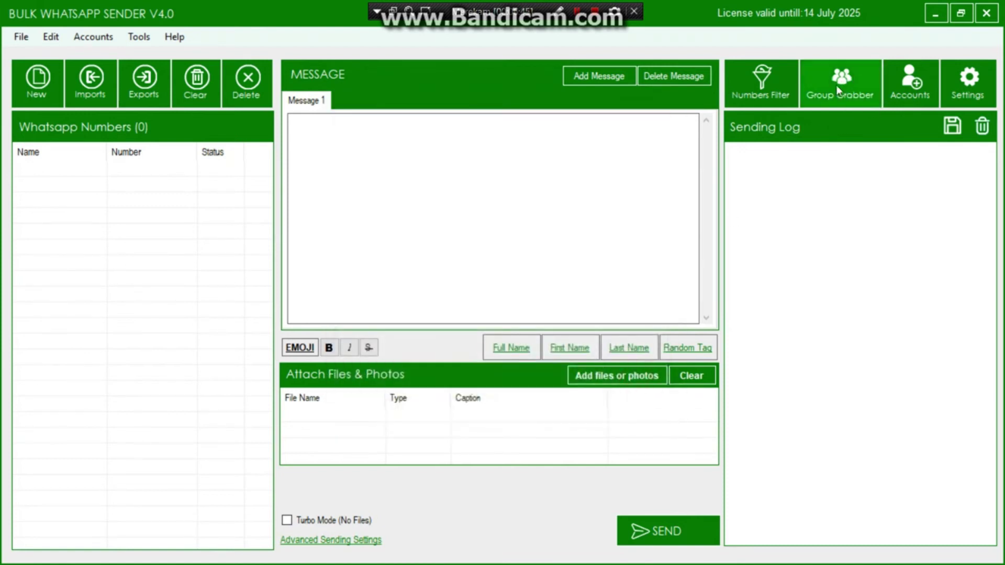
left_click(836, 84)
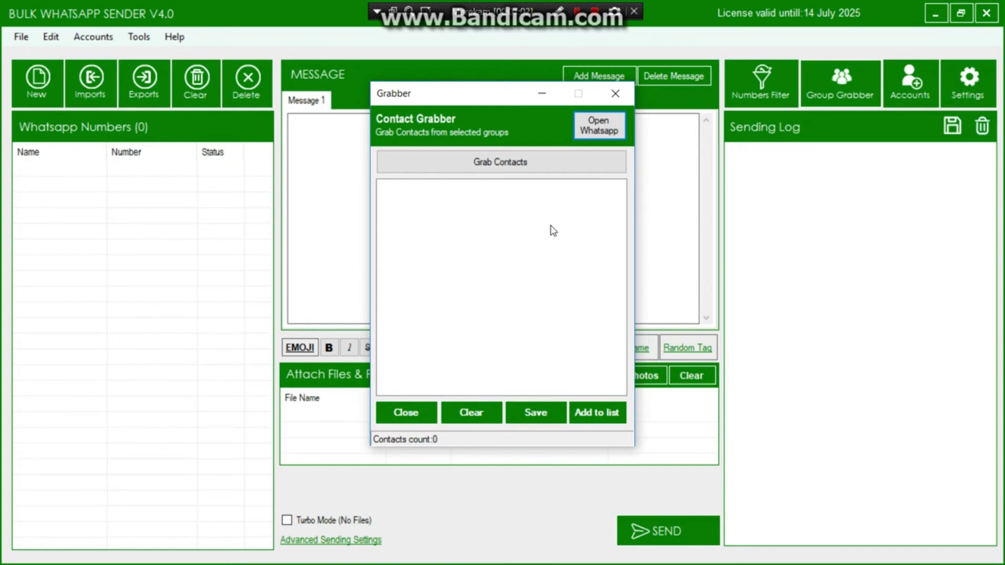
- Close the contact grabber and bring up the WhatsApp number Filter window
left_click(616, 95)
left_click(753, 83)
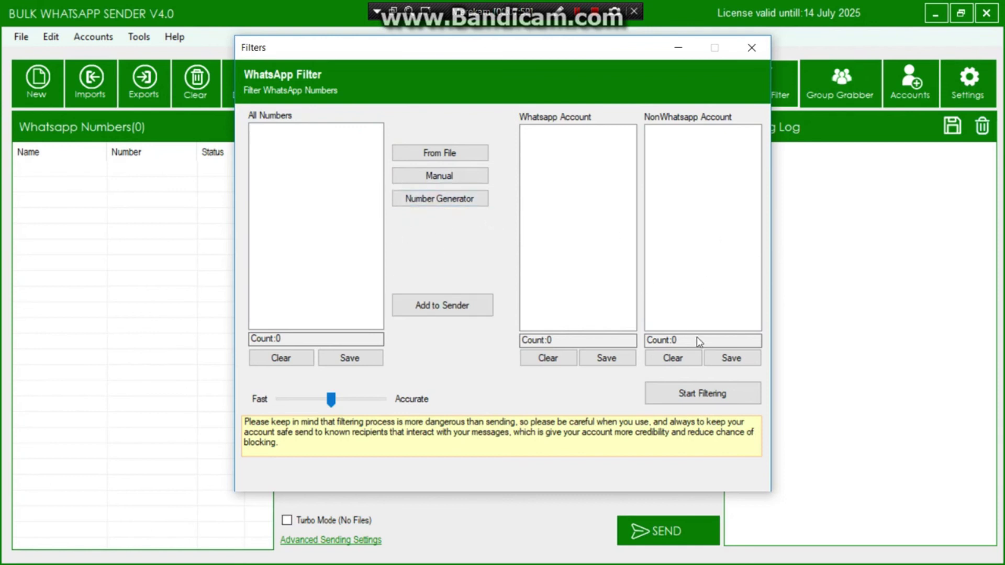
left_click(751, 48)
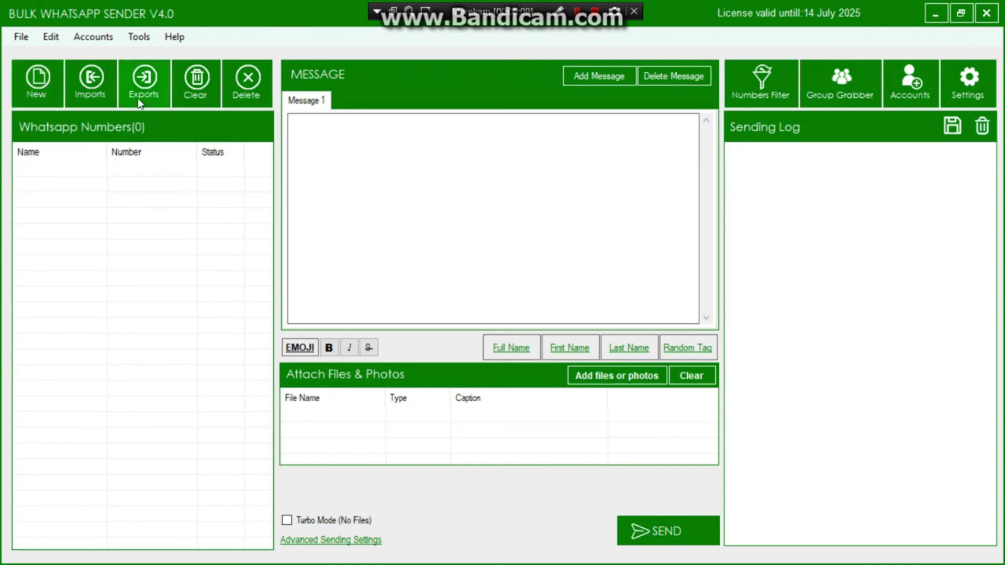
left_click(39, 82)
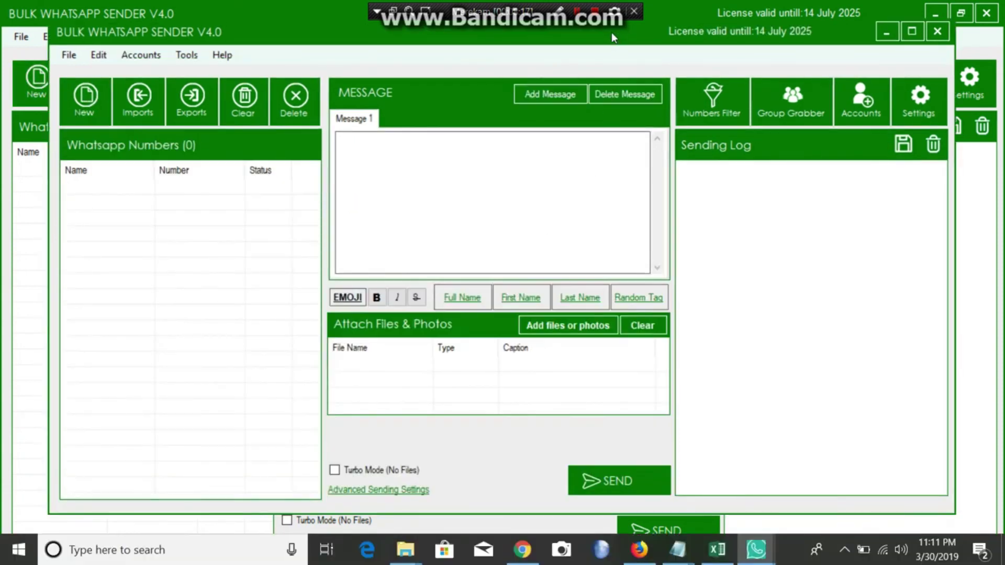
left_click_drag(612, 33, 588, 137)
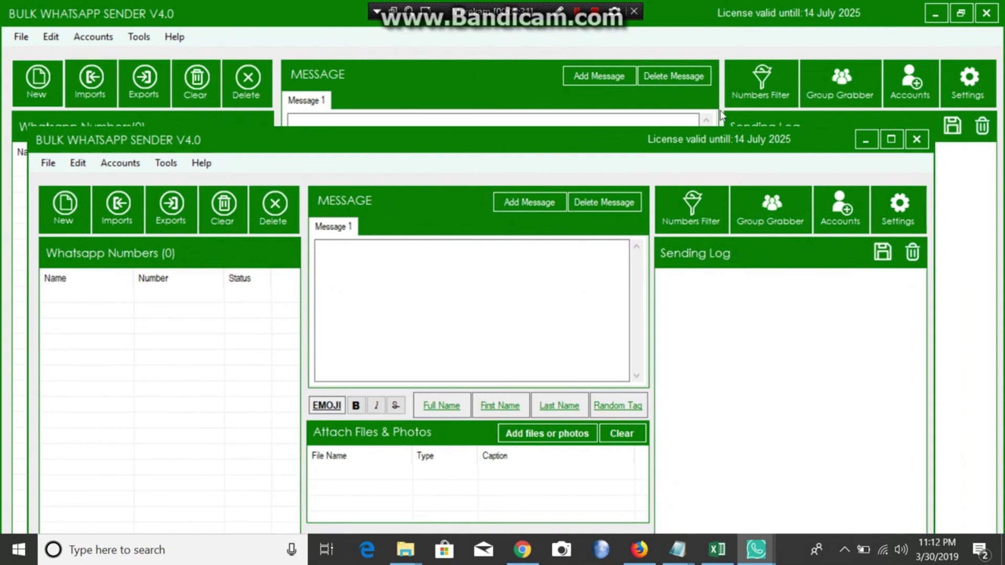
left_click(917, 148)
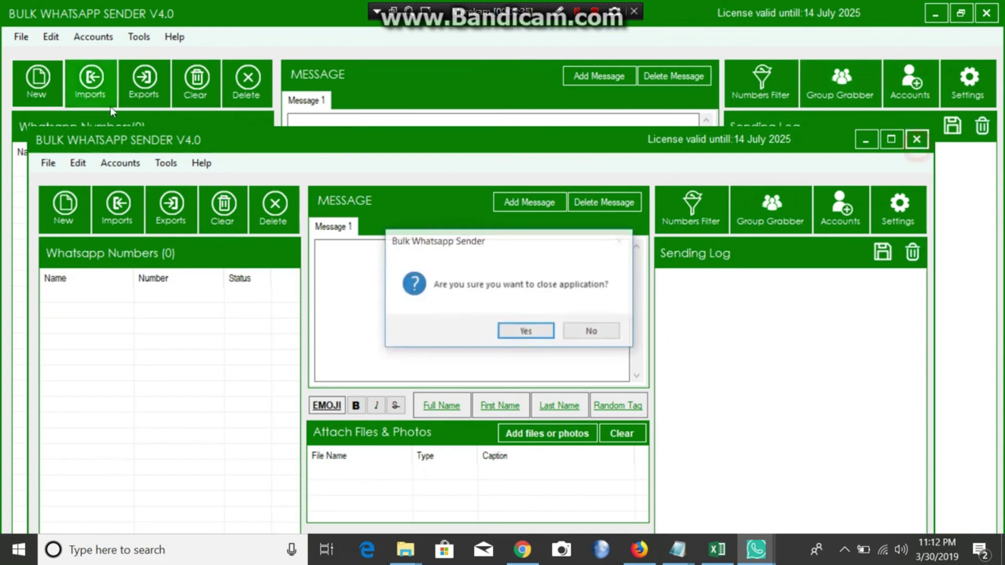
left_click(516, 333)
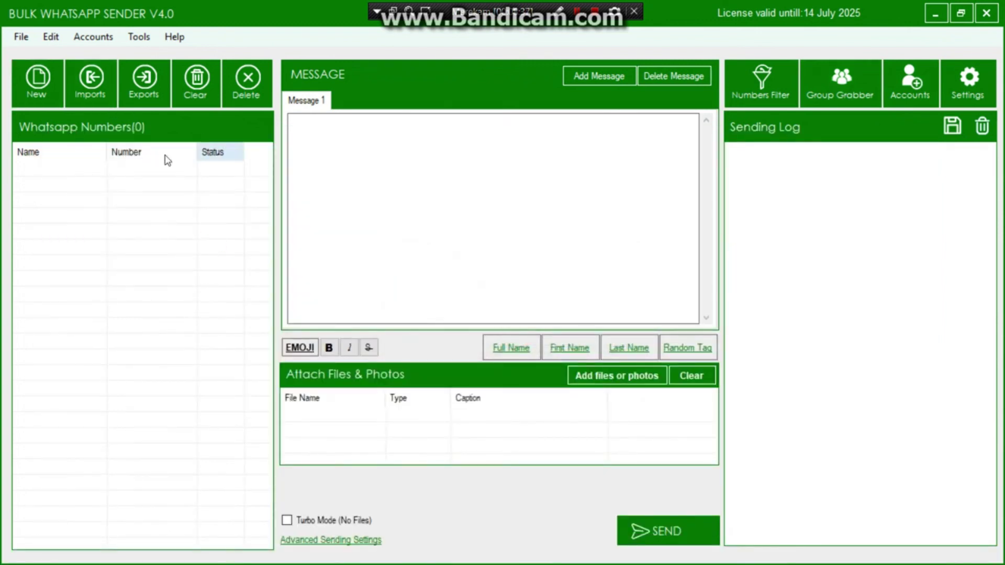
left_click(94, 90)
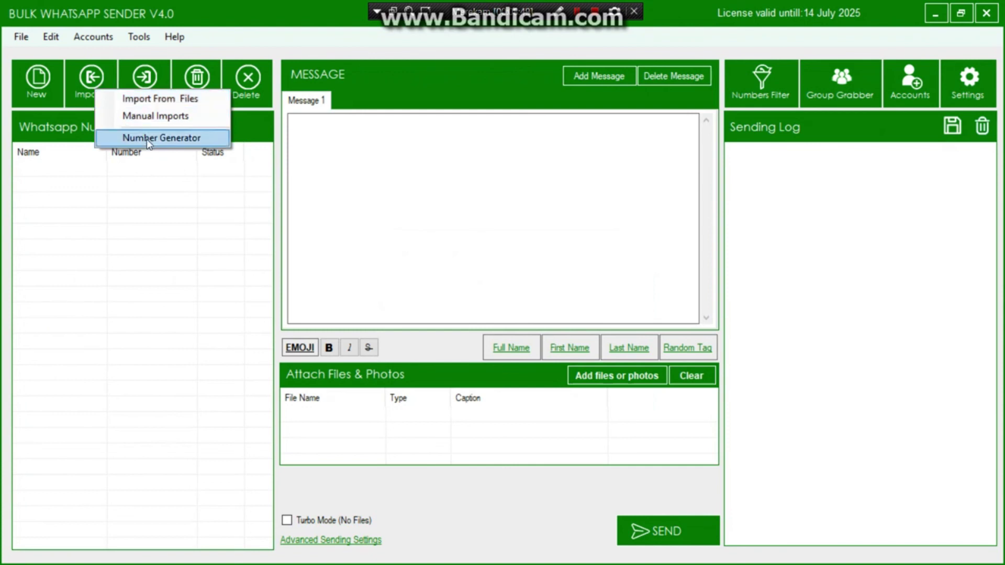
left_click(179, 118)
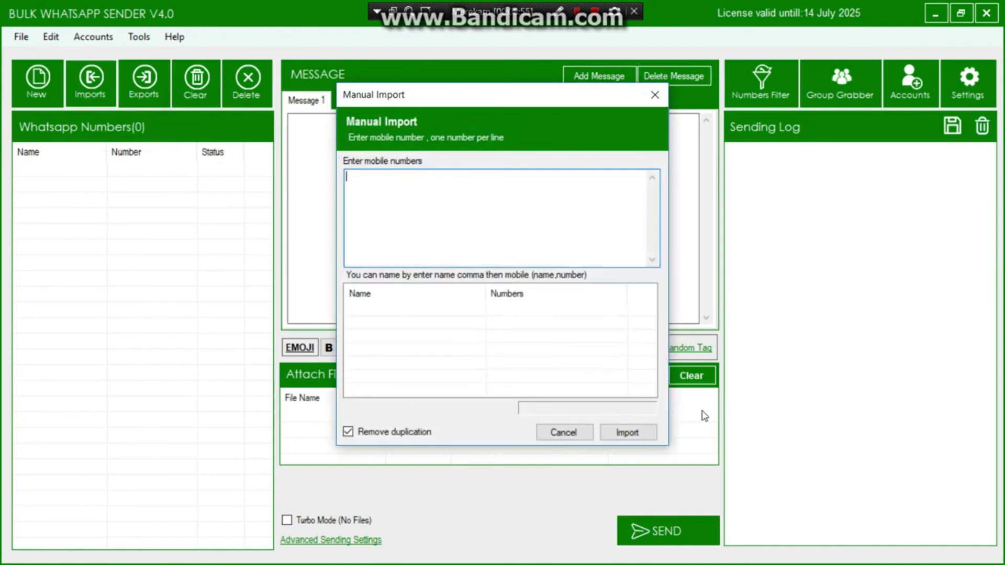
left_click(655, 99)
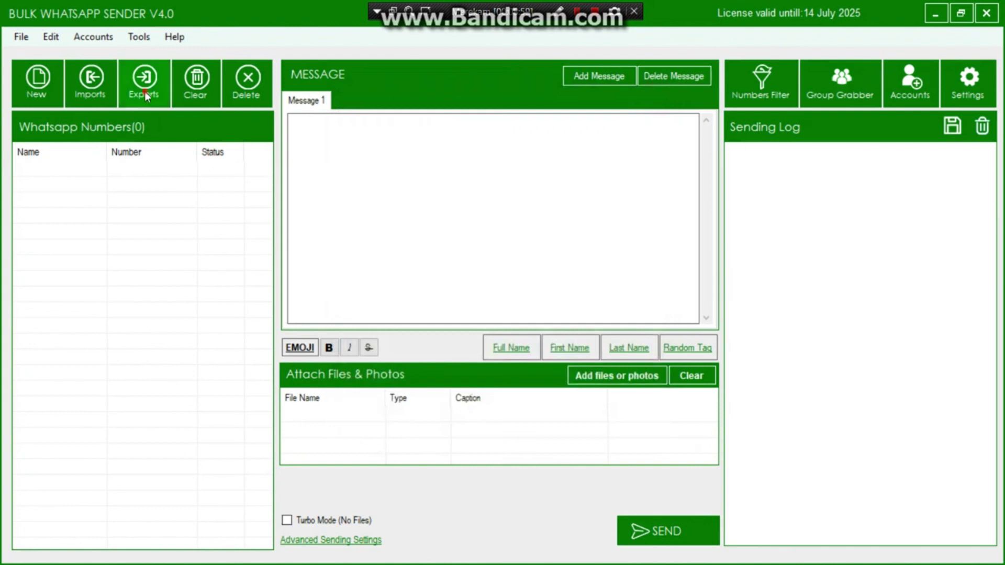